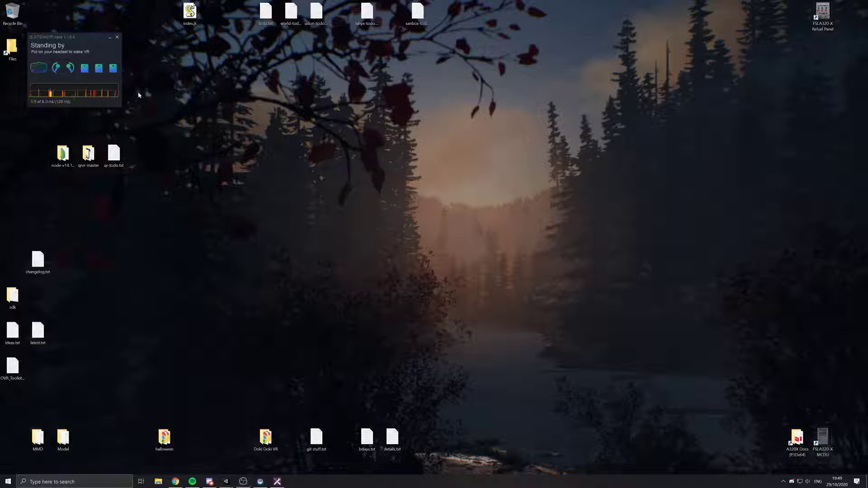
- Open SteamVR Settings on the Controllers page with Advanced Settings shown
{"action": "left_click", "coordinate": [54, 37]}
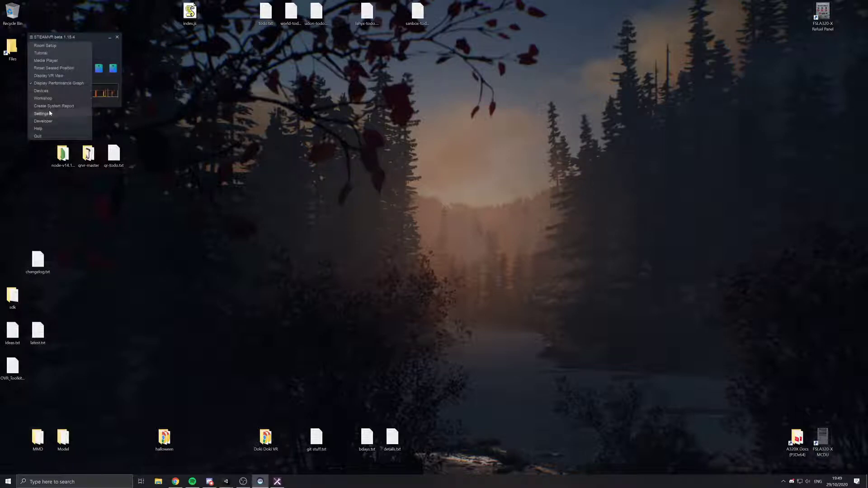
{"action": "left_click", "coordinate": [50, 113]}
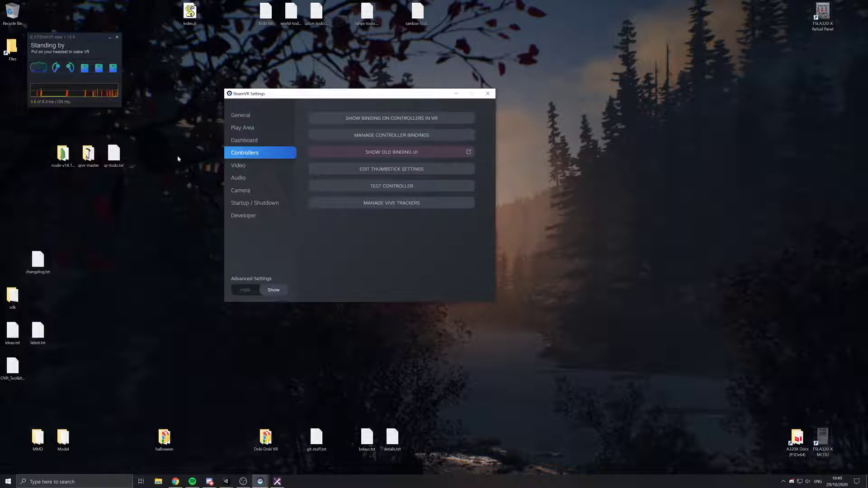
{"action": "left_click", "coordinate": [278, 290]}
- Bring up the legacy binding UI and select OVR Toolkit from the expanded application list
{"action": "left_click", "coordinate": [394, 156]}
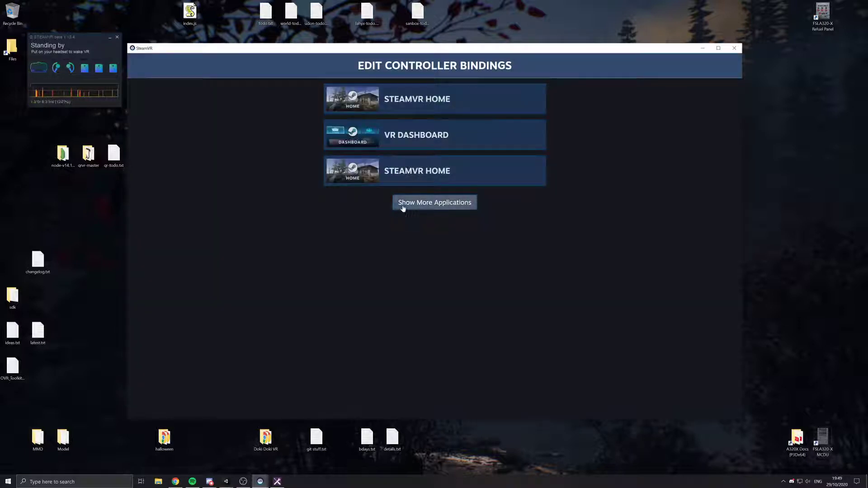
{"action": "left_click", "coordinate": [430, 203]}
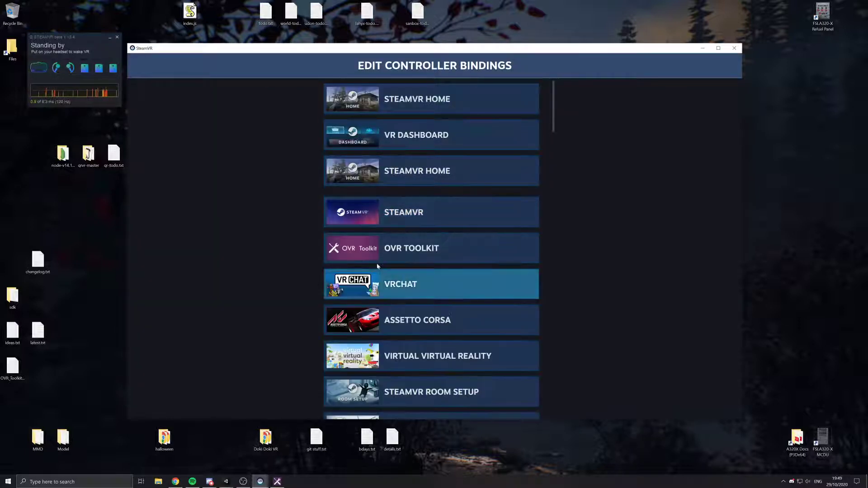
{"action": "left_click", "coordinate": [351, 253]}
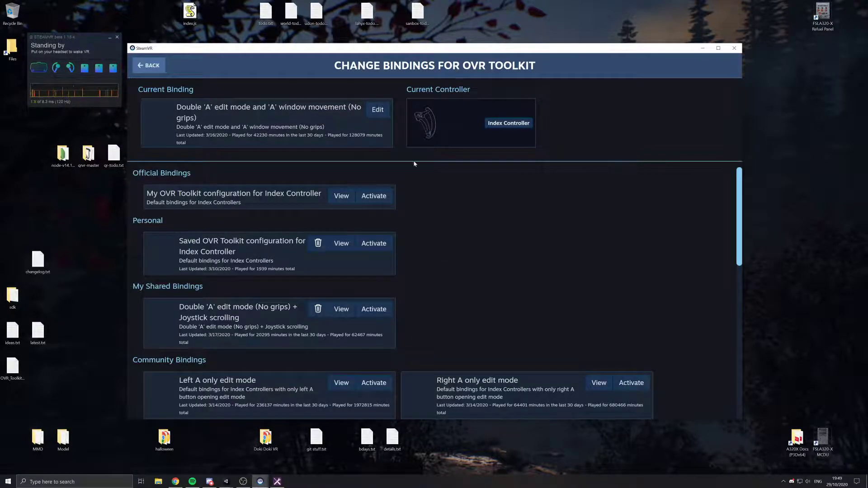
{"action": "scroll", "coordinate": [411, 203], "scroll_direction": "down", "scroll_amount": 2}
{"action": "scroll", "coordinate": [401, 245], "scroll_direction": "down", "scroll_amount": 1}
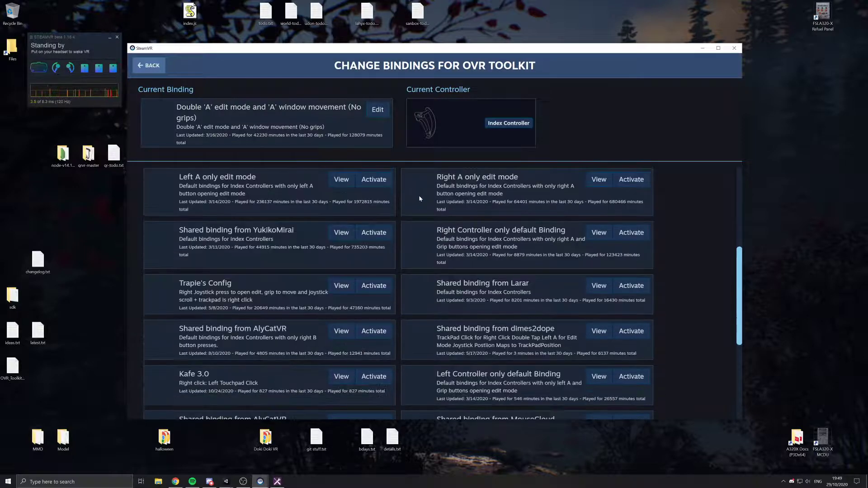
{"action": "scroll", "coordinate": [402, 270], "scroll_direction": "down", "scroll_amount": 1}
{"action": "scroll", "coordinate": [404, 275], "scroll_direction": "down", "scroll_amount": 1}
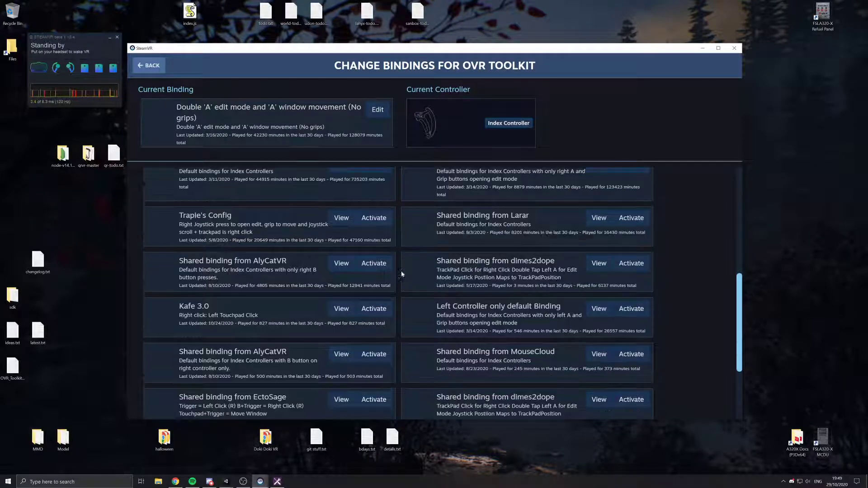
{"action": "scroll", "coordinate": [405, 281], "scroll_direction": "down", "scroll_amount": 1}
{"action": "scroll", "coordinate": [406, 288], "scroll_direction": "down", "scroll_amount": 1}
{"action": "scroll", "coordinate": [400, 319], "scroll_direction": "down", "scroll_amount": 1}
{"action": "scroll", "coordinate": [396, 340], "scroll_direction": "up", "scroll_amount": 2}
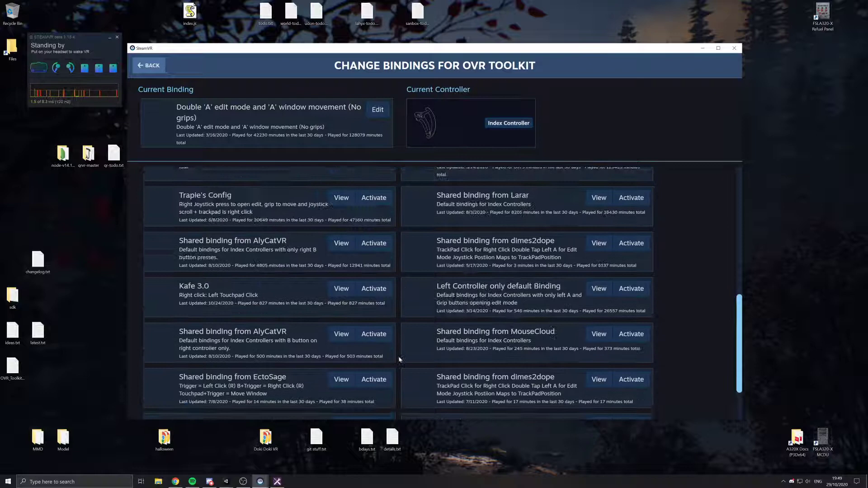
{"action": "scroll", "coordinate": [398, 316], "scroll_direction": "up", "scroll_amount": 1}
{"action": "scroll", "coordinate": [399, 312], "scroll_direction": "up", "scroll_amount": 1}
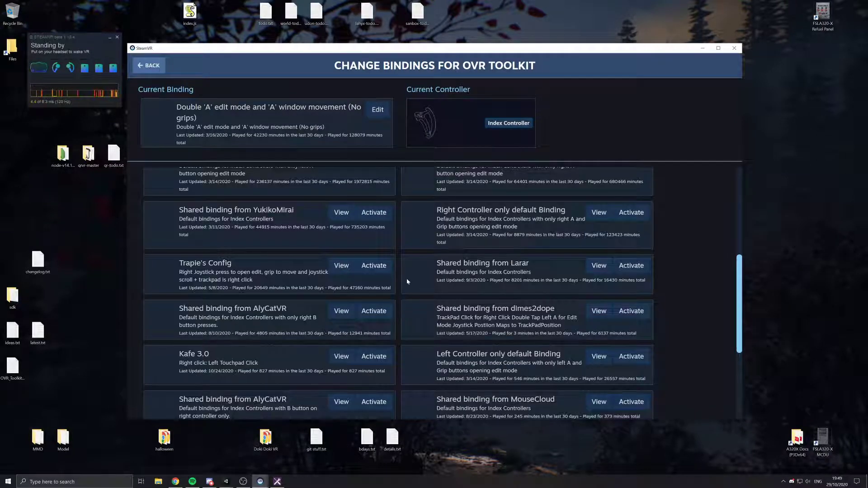
{"action": "scroll", "coordinate": [403, 295], "scroll_direction": "up", "scroll_amount": 1}
{"action": "scroll", "coordinate": [339, 288], "scroll_direction": "up", "scroll_amount": 1}
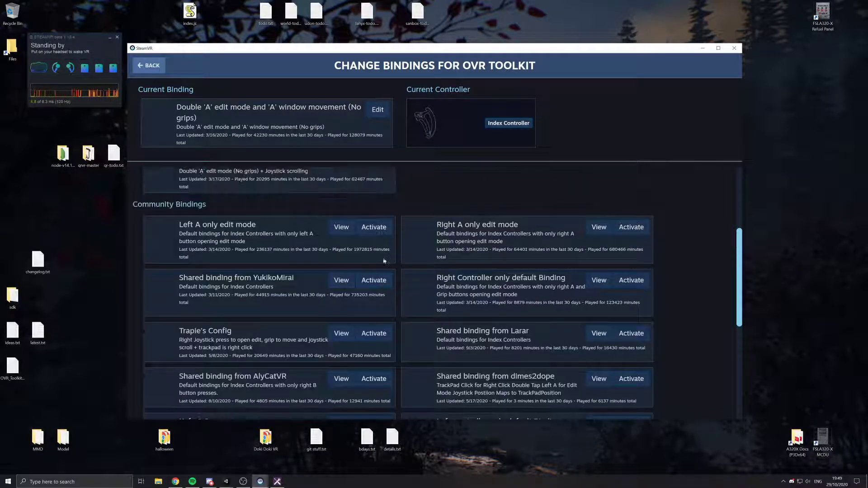
{"action": "scroll", "coordinate": [423, 283], "scroll_direction": "up", "scroll_amount": 1}
{"action": "scroll", "coordinate": [422, 281], "scroll_direction": "up", "scroll_amount": 1}
{"action": "scroll", "coordinate": [421, 289], "scroll_direction": "up", "scroll_amount": 1}
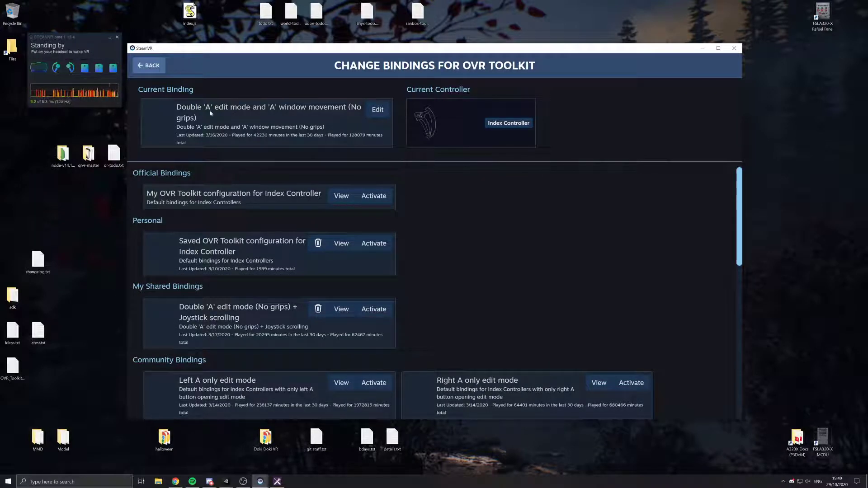
- Edit the current binding: Mirror Mode off, editmode removed from left and right A buttons
{"action": "left_click", "coordinate": [378, 111]}
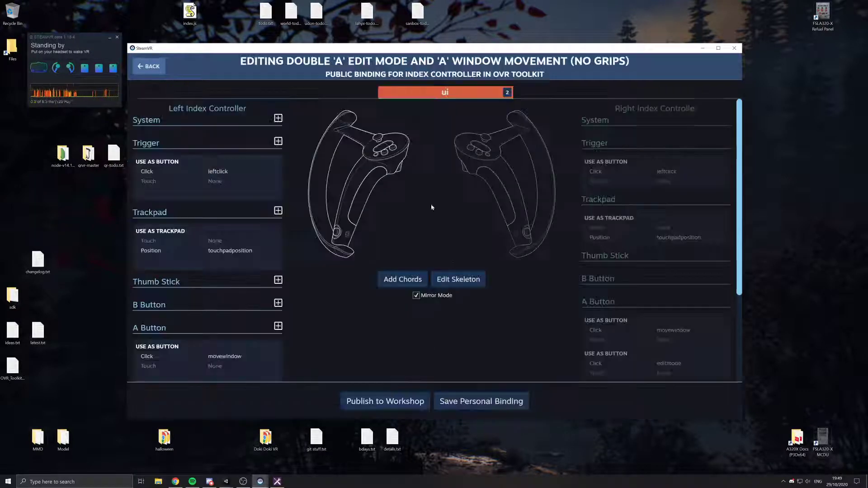
{"action": "left_click", "coordinate": [416, 296]}
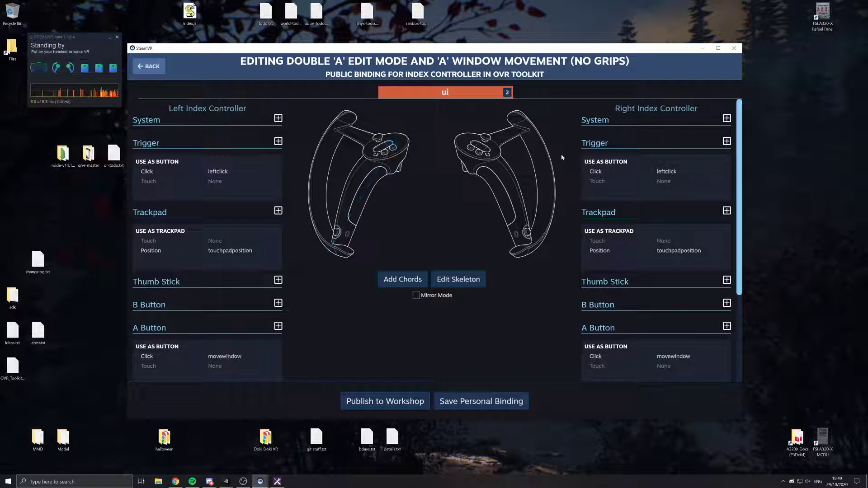
{"action": "scroll", "coordinate": [230, 254], "scroll_direction": "down", "scroll_amount": 2}
{"action": "scroll", "coordinate": [259, 271], "scroll_direction": "down", "scroll_amount": 1}
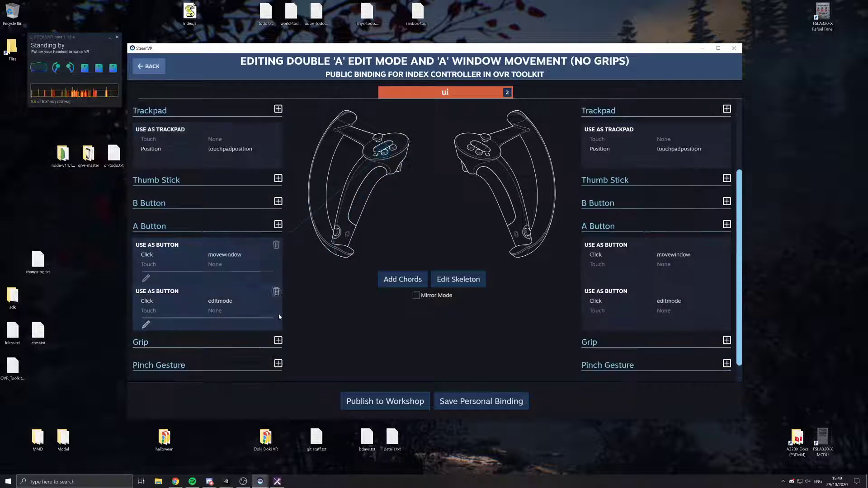
{"action": "left_click", "coordinate": [276, 292]}
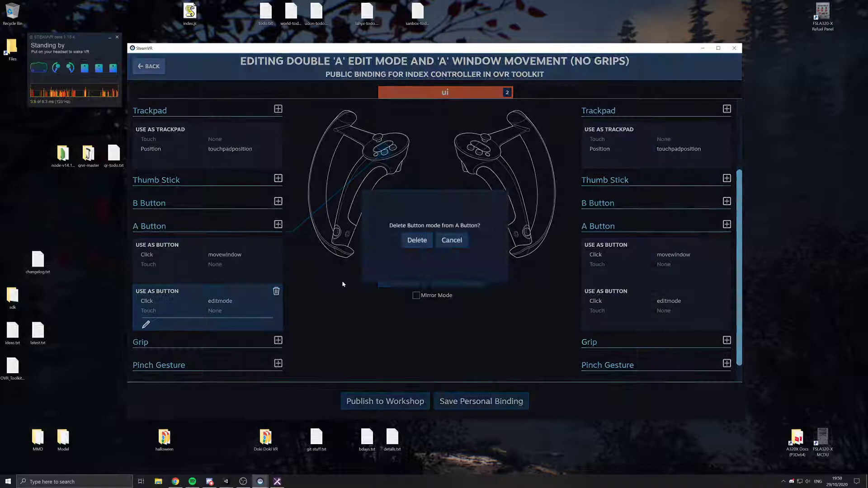
{"action": "left_click", "coordinate": [418, 241]}
{"action": "mouse_move", "coordinate": [655, 306]}
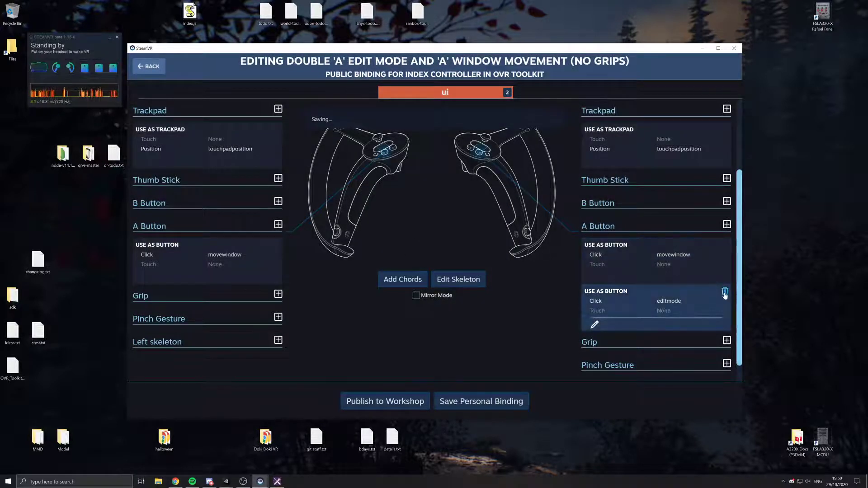
{"action": "left_click", "coordinate": [725, 291]}
{"action": "left_click", "coordinate": [417, 240]}
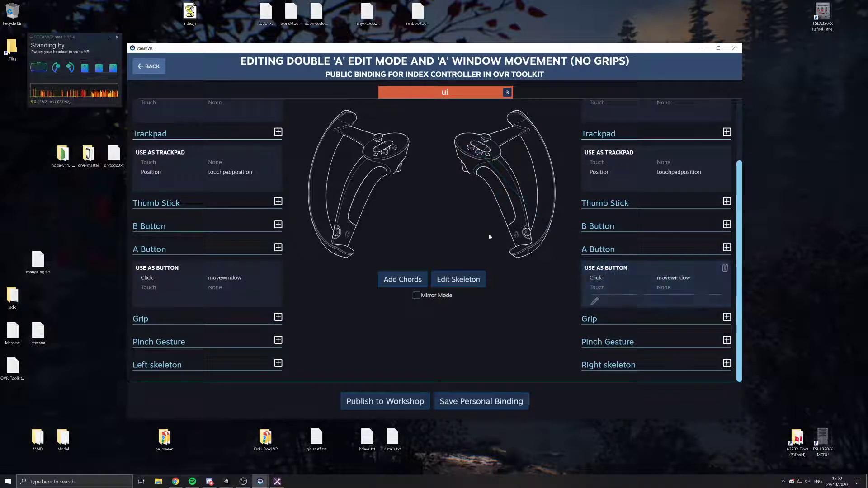
- Add a BUTTON binding to left B Button with its Click set to editmode
{"action": "left_click", "coordinate": [278, 225]}
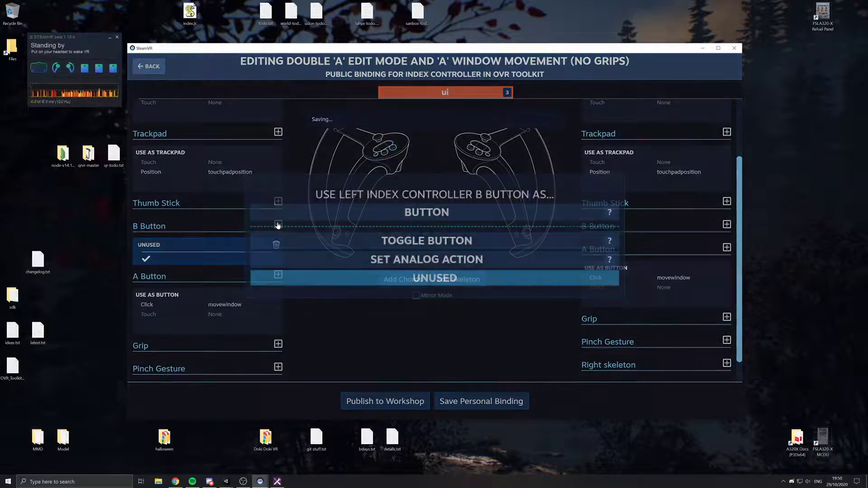
{"action": "left_click", "coordinate": [375, 215]}
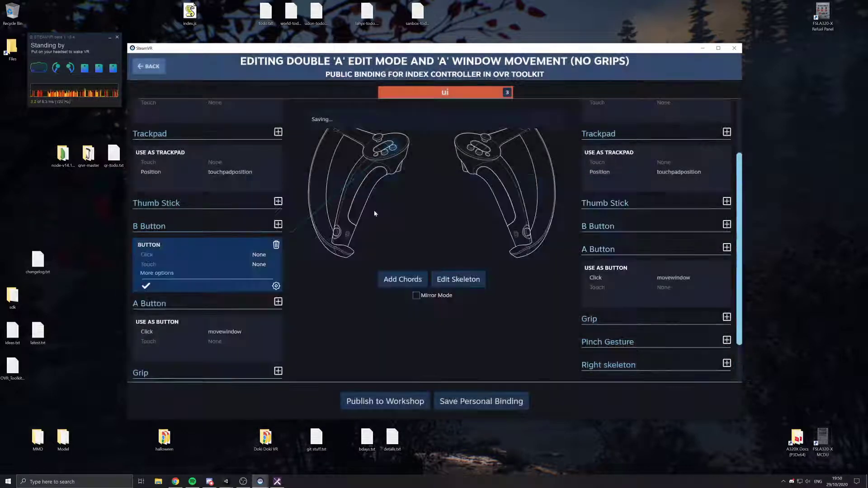
{"action": "left_click", "coordinate": [258, 255]}
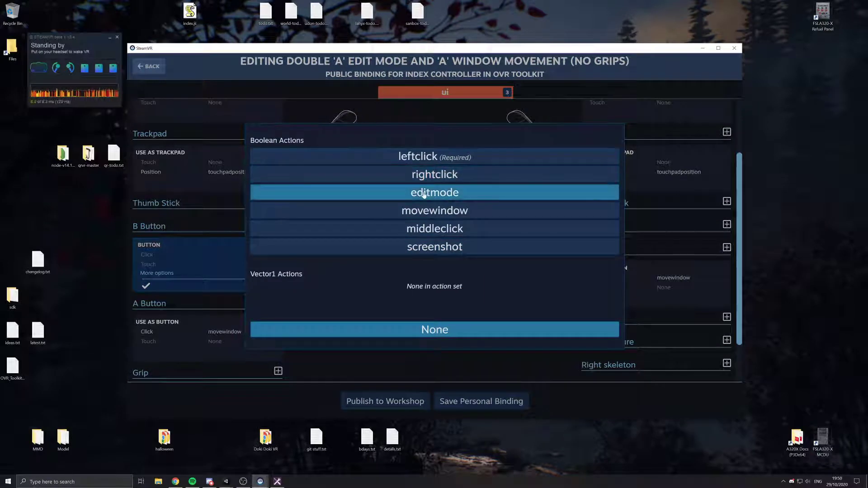
{"action": "left_click", "coordinate": [424, 195]}
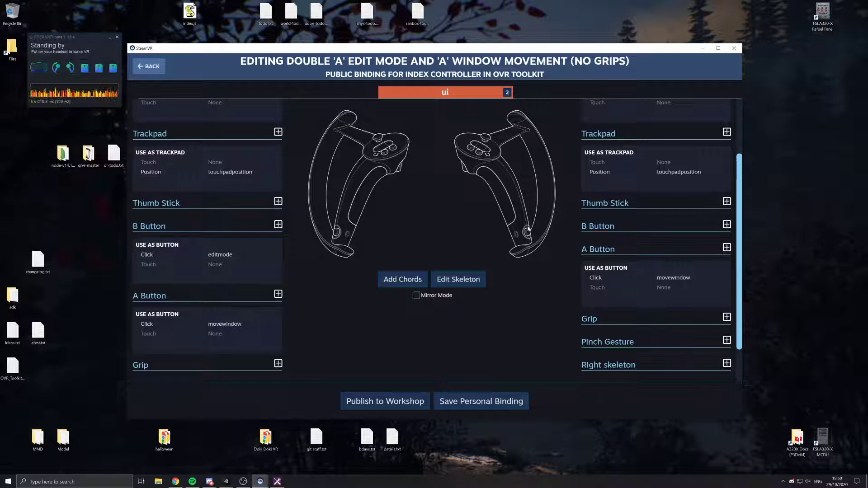
{"action": "left_click", "coordinate": [726, 317]}
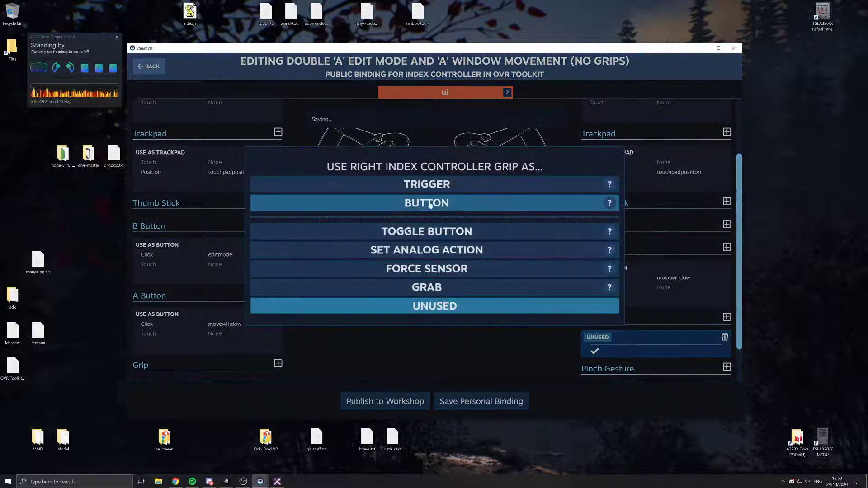
{"action": "left_click", "coordinate": [445, 205]}
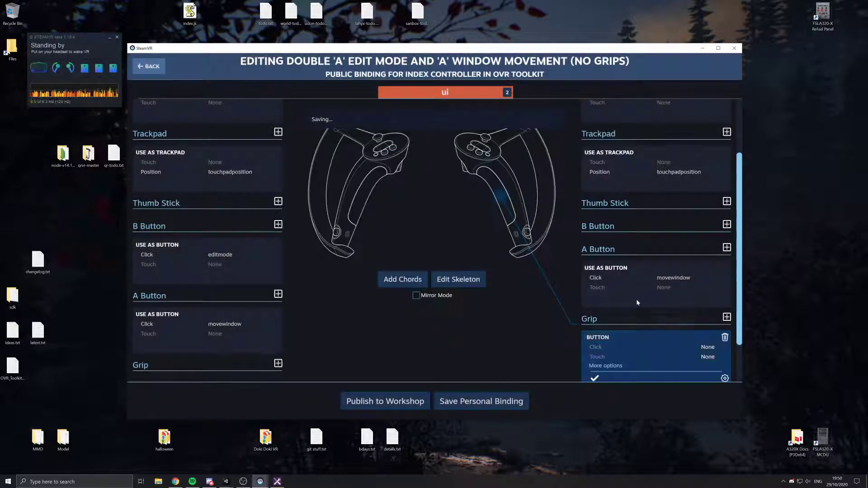
{"action": "scroll", "coordinate": [678, 312], "scroll_direction": "down", "scroll_amount": 2}
{"action": "left_click", "coordinate": [611, 313]}
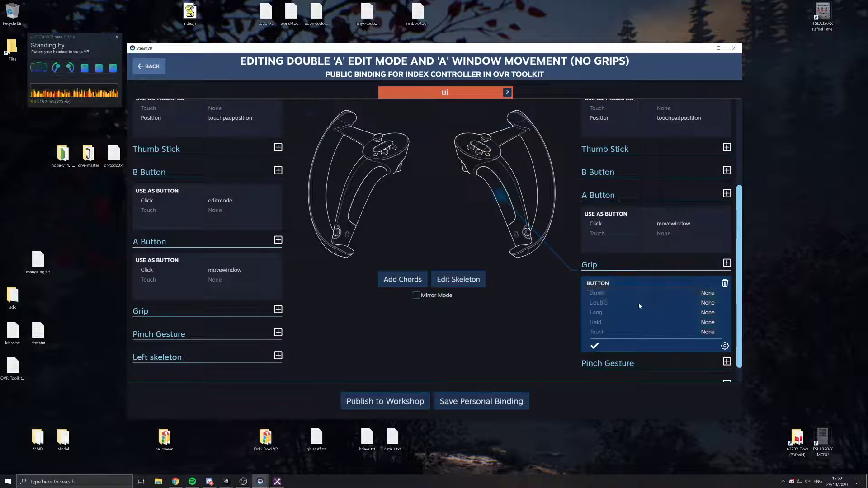
{"action": "left_click", "coordinate": [707, 303]}
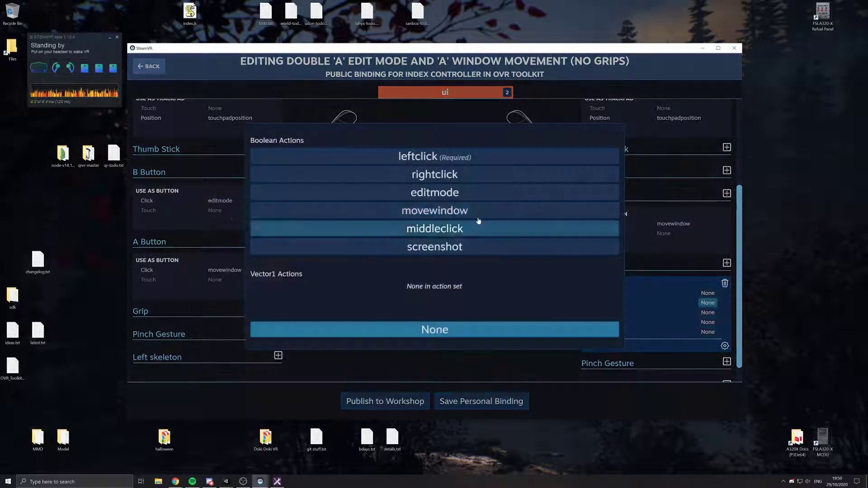
{"action": "left_click", "coordinate": [470, 193]}
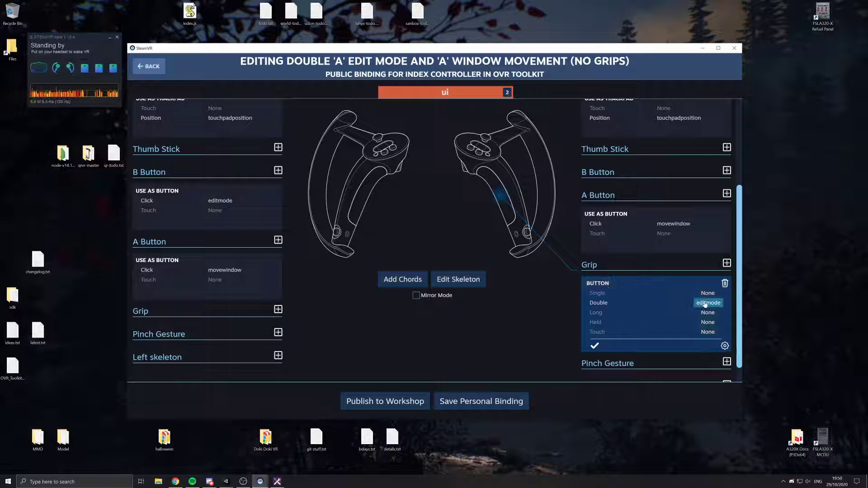
{"action": "left_click", "coordinate": [725, 284]}
{"action": "left_click", "coordinate": [418, 239]}
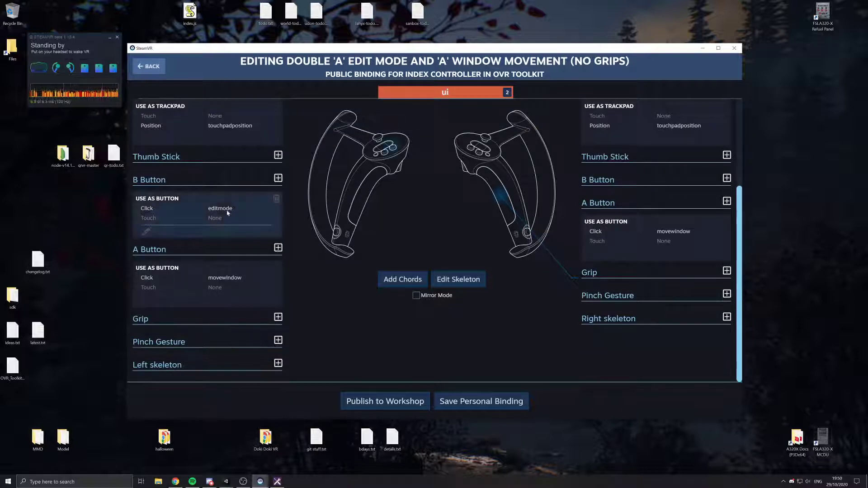
{"action": "scroll", "coordinate": [220, 232], "scroll_direction": "up", "scroll_amount": 1}
{"action": "scroll", "coordinate": [331, 276], "scroll_direction": "up", "scroll_amount": 3}
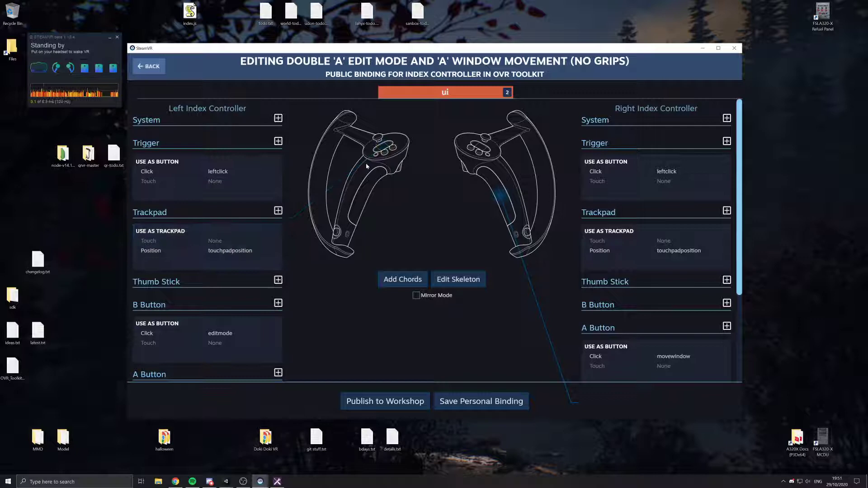
{"action": "scroll", "coordinate": [354, 203], "scroll_direction": "down", "scroll_amount": 3}
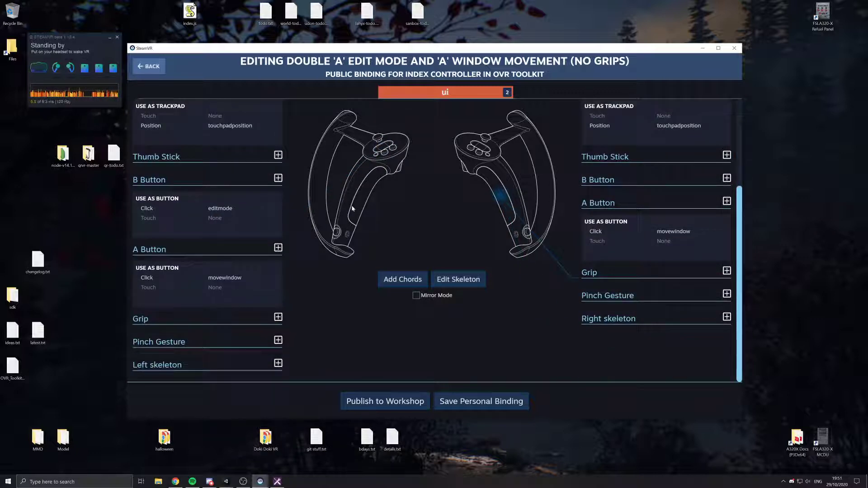
- Bind the left Thumb Stick as a JOYSTICK with Position set to touchpadposition
{"action": "left_click", "coordinate": [278, 156]}
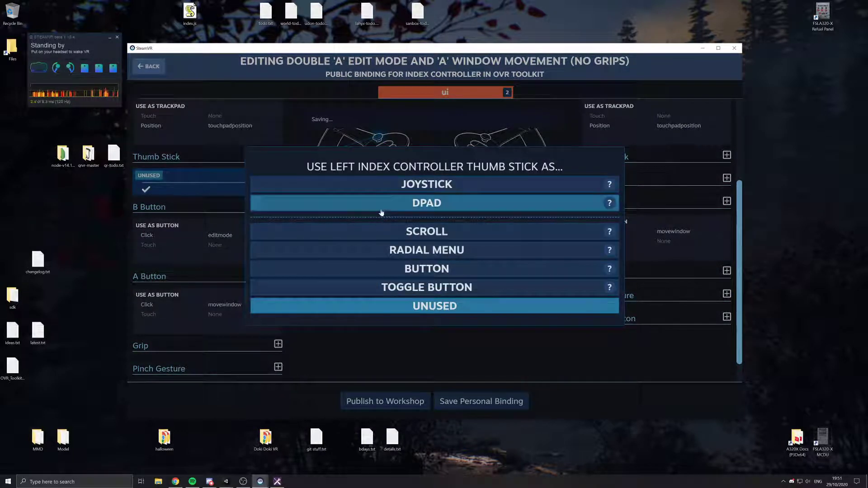
{"action": "left_click", "coordinate": [382, 184]}
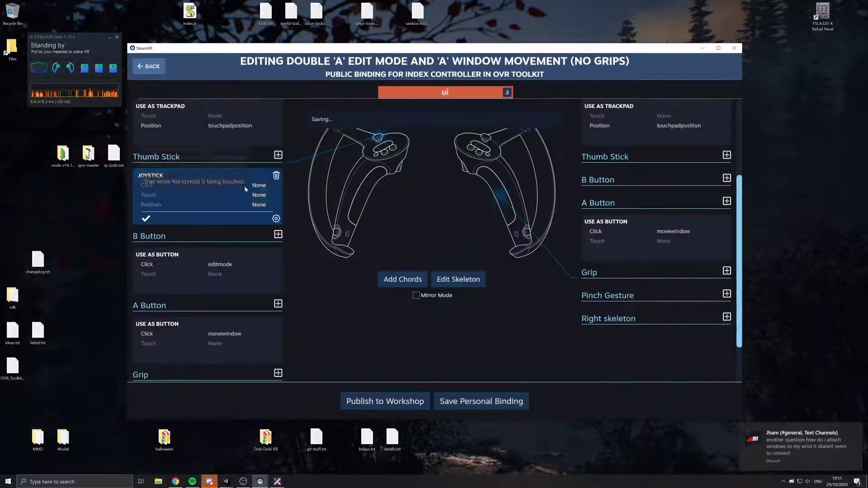
{"action": "left_click", "coordinate": [259, 204]}
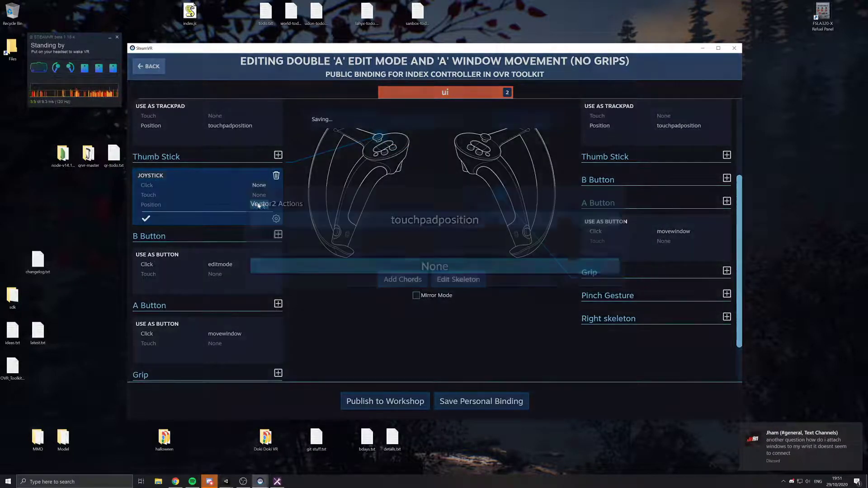
{"action": "left_click", "coordinate": [427, 220]}
{"action": "left_click", "coordinate": [145, 220]}
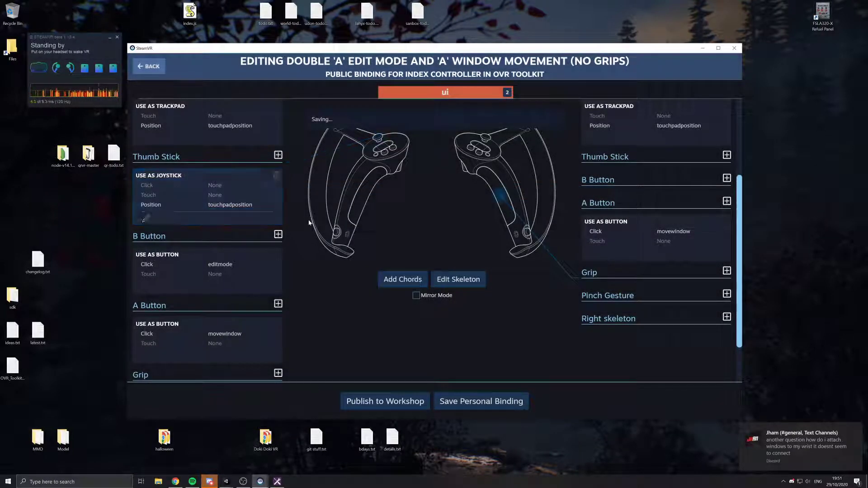
{"action": "scroll", "coordinate": [223, 293], "scroll_direction": "up", "scroll_amount": 2}
{"action": "scroll", "coordinate": [222, 293], "scroll_direction": "up", "scroll_amount": 1}
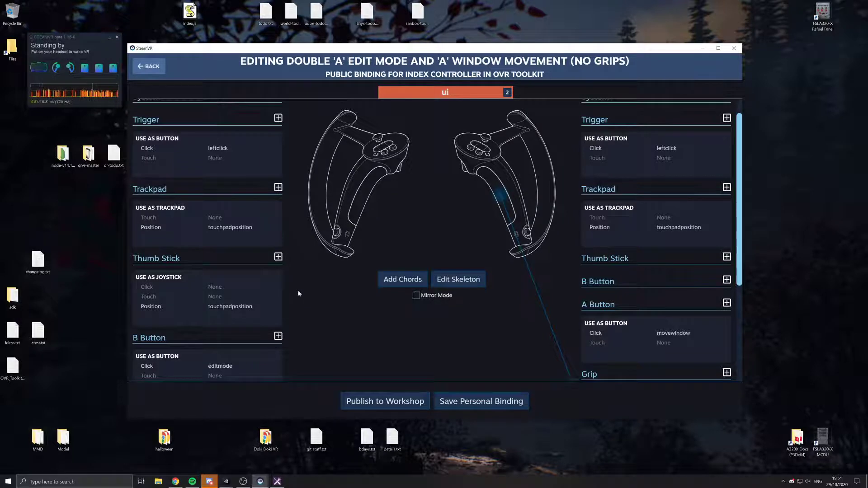
- Delete the left Thumb Stick joystick binding and confirm the removal
{"action": "left_click", "coordinate": [277, 279]}
{"action": "left_click", "coordinate": [409, 240]}
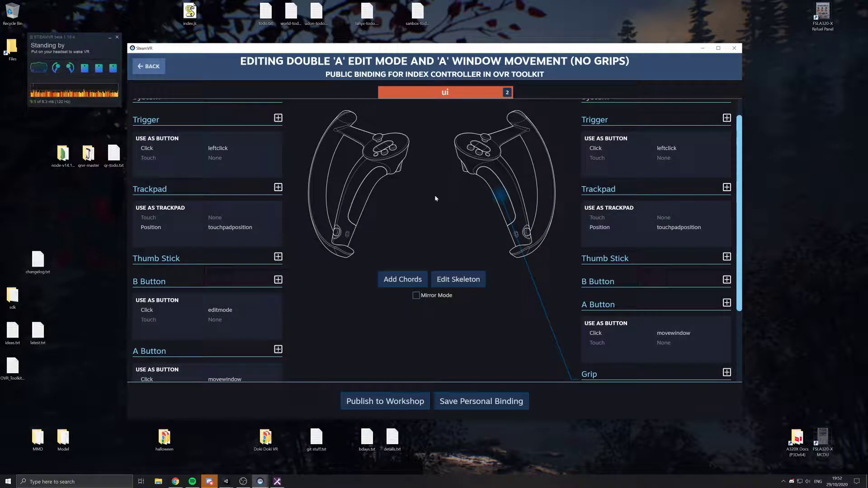
{"action": "scroll", "coordinate": [665, 218], "scroll_direction": "up", "scroll_amount": 1}
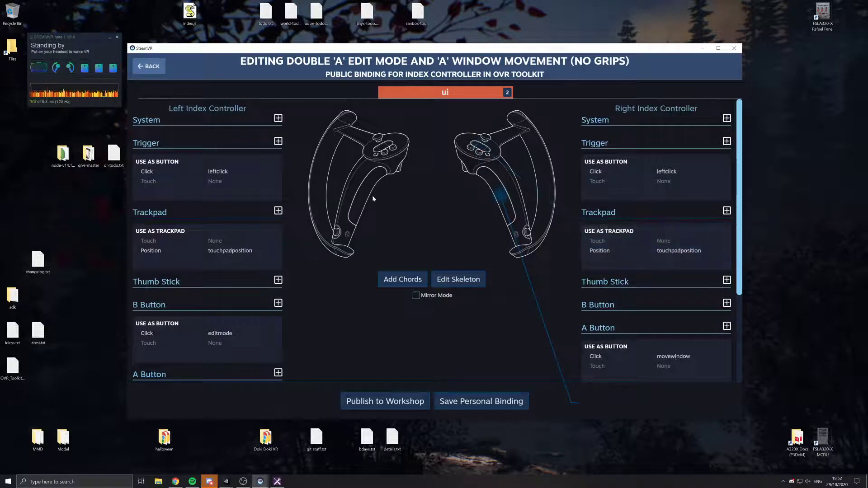